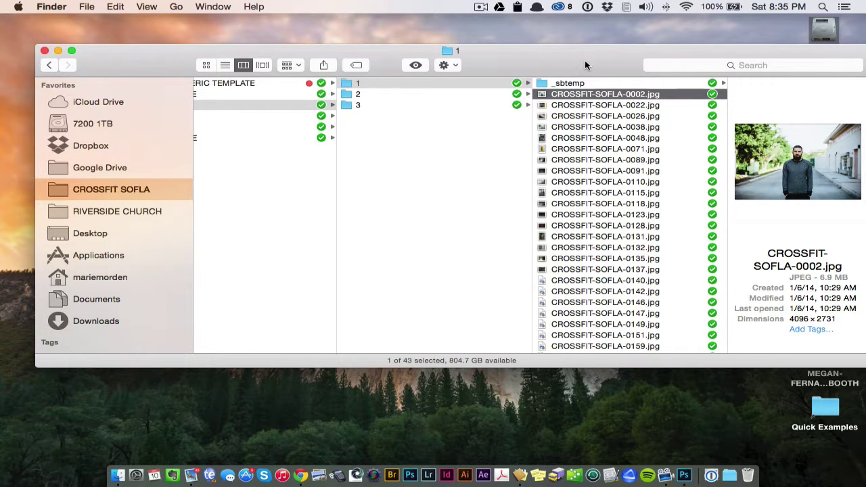
Drag CROSSFIT-SOFLA-0002.jpg from the Finder window onto the Photoshop Dock icon to open it
{"action": "left_click_drag", "start_coordinate": [585, 61], "coordinate": [557, 45]}
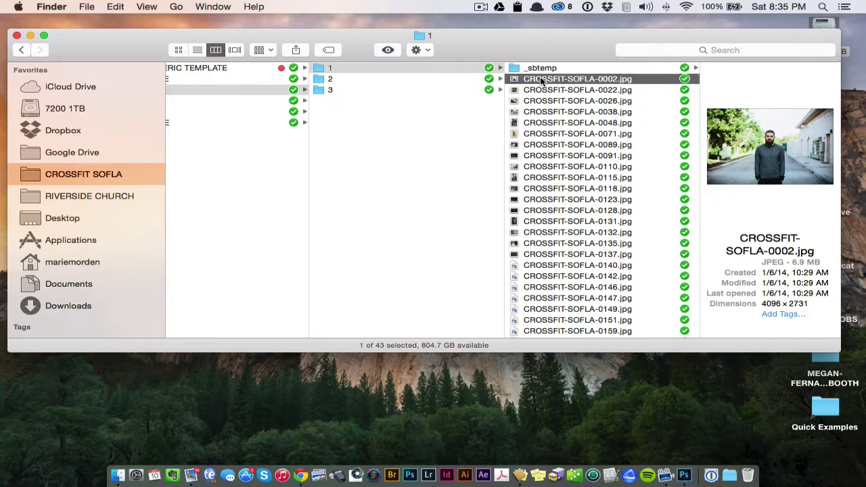
{"action": "left_click_drag", "start_coordinate": [541, 81], "coordinate": [686, 476]}
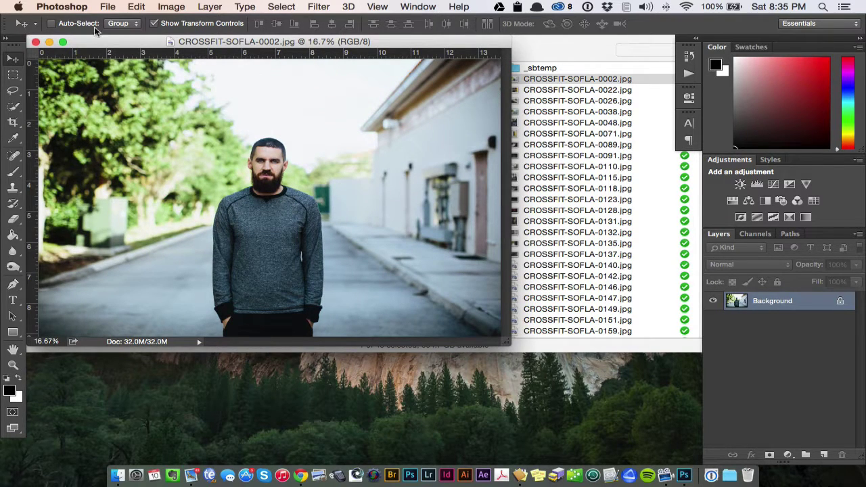
{"action": "left_click_drag", "start_coordinate": [102, 42], "coordinate": [131, 55]}
{"action": "left_click", "coordinate": [112, 7]}
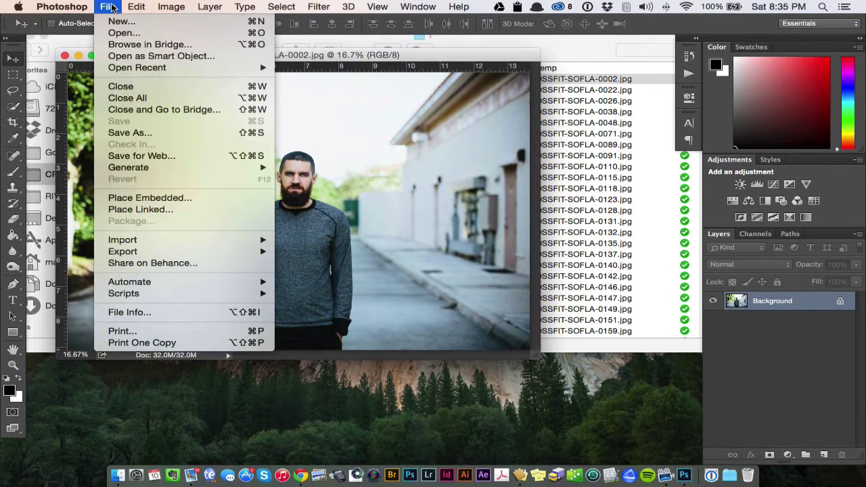
{"action": "left_click", "coordinate": [111, 6]}
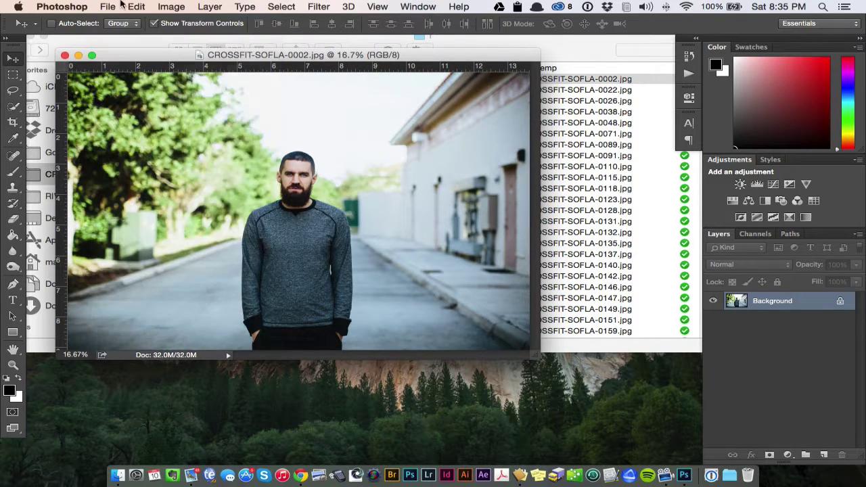
{"action": "left_click_drag", "start_coordinate": [274, 55], "coordinate": [336, 81]}
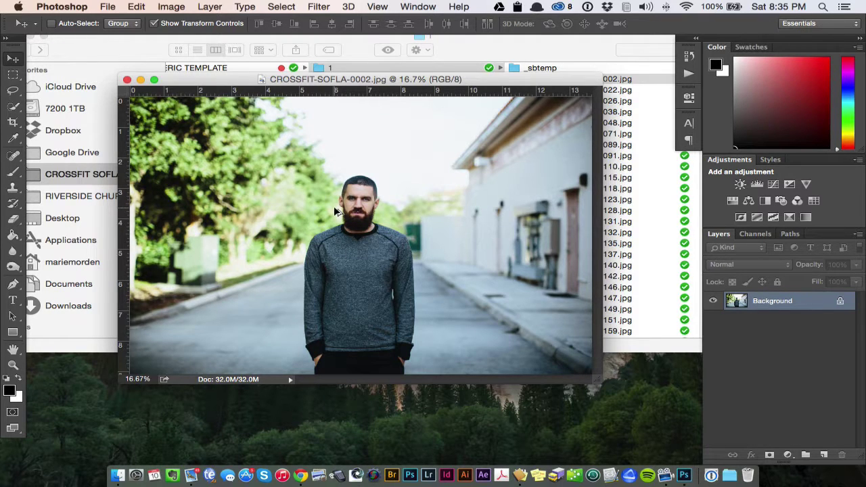
Open the Image Size dialog (Cmd+Opt+I) showing the portrait at 4096 × 2731 px
{"action": "key", "text": "super+alt+i"}
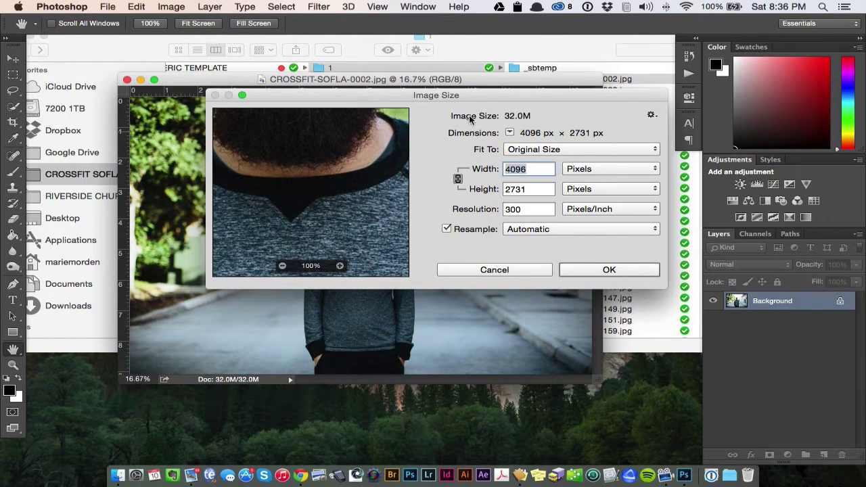
{"action": "left_click", "coordinate": [503, 272]}
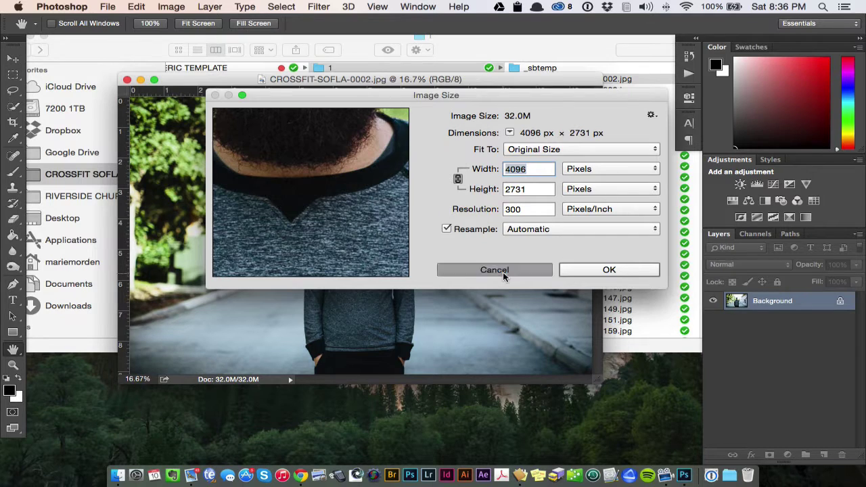
{"action": "left_click", "coordinate": [137, 6]}
{"action": "mouse_move", "coordinate": [165, 4]}
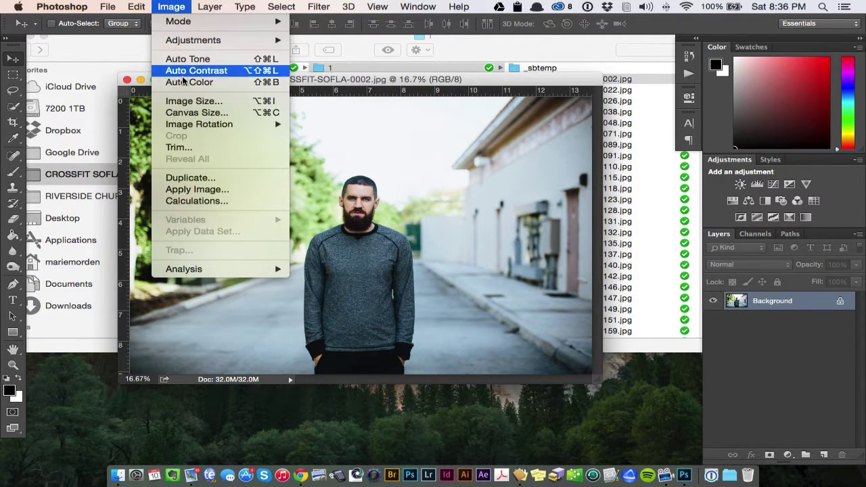
{"action": "left_click", "coordinate": [183, 103]}
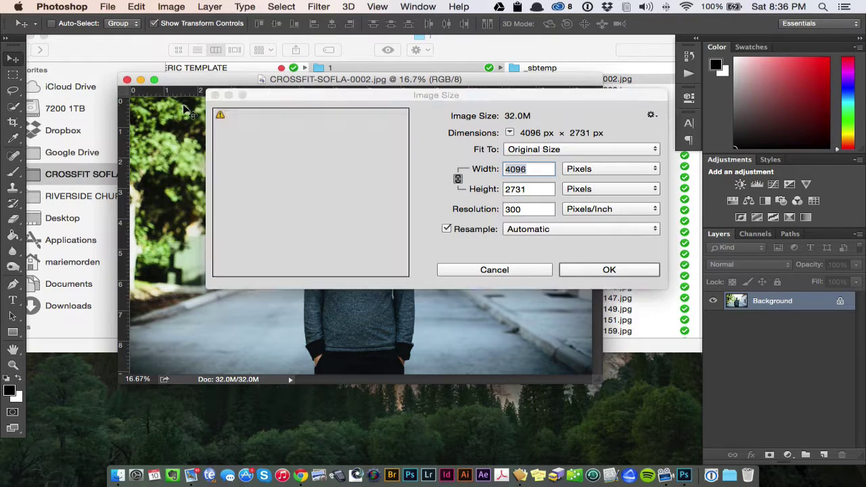
{"action": "left_click", "coordinate": [494, 271]}
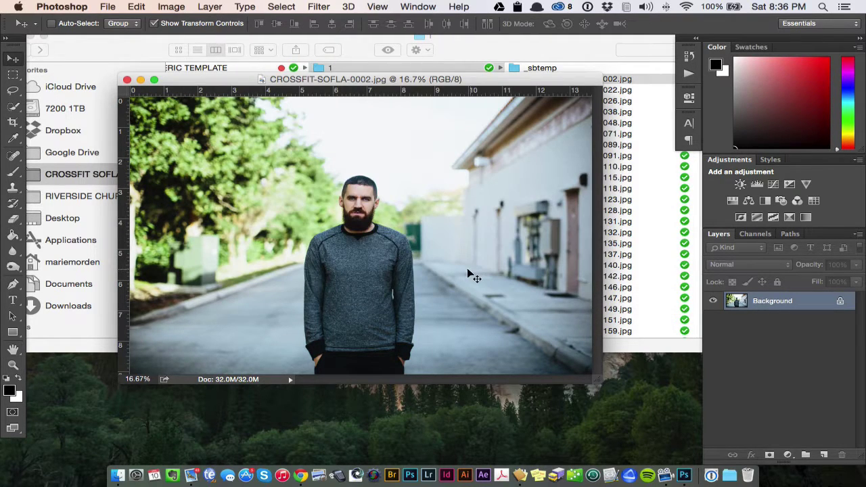
{"action": "key", "text": "super+alt+i"}
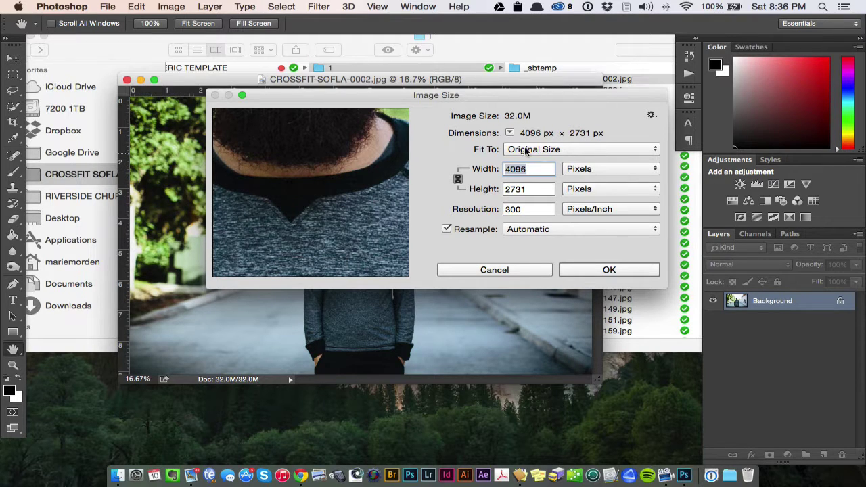
{"action": "left_click_drag", "start_coordinate": [487, 98], "coordinate": [471, 106]}
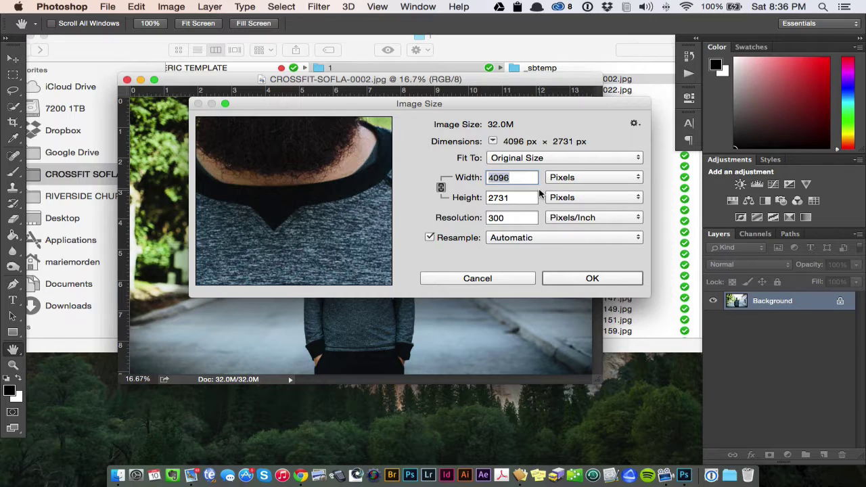
{"action": "left_click", "coordinate": [441, 189]}
With proportions linked, enter a width of 995 px so the height becomes 663 px
{"action": "left_click", "coordinate": [442, 188]}
{"action": "type", "text": "1"}
{"action": "key", "text": "BackSpace"}
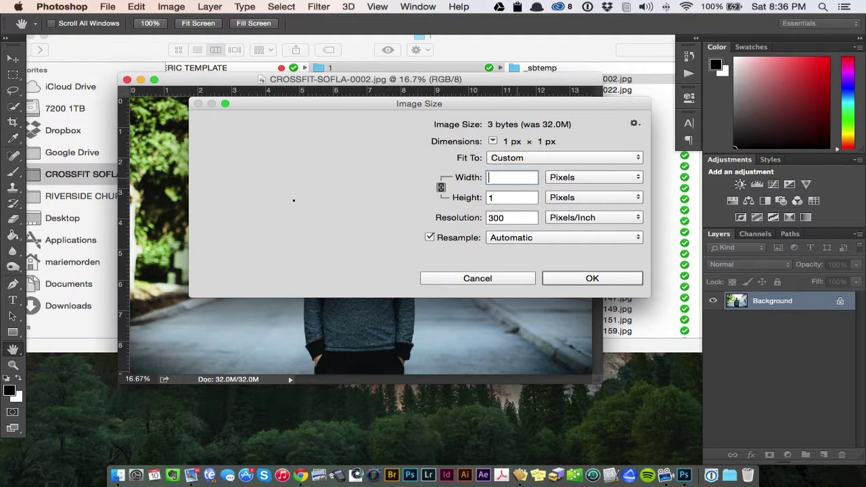
{"action": "type", "text": "500"}
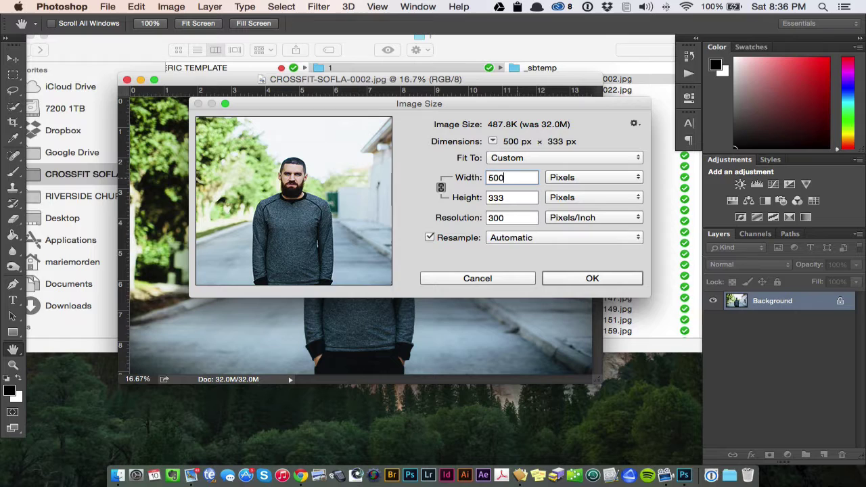
{"action": "key", "text": "BackSpace"}
{"action": "key", "text": "BackSpace"}
{"action": "key", "text": "BackSpace"}
{"action": "type", "text": "1000"}
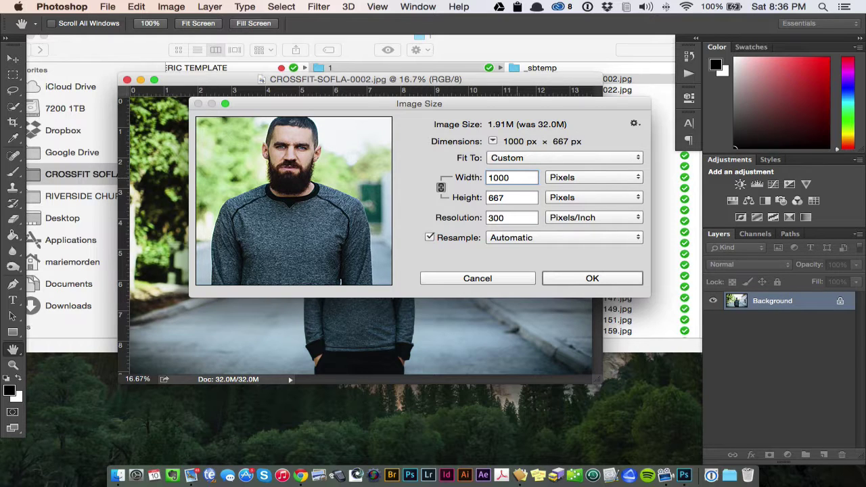
{"action": "key", "text": "BackSpace"}
{"action": "key", "text": "BackSpace"}
{"action": "key", "text": "BackSpace"}
{"action": "key", "text": "BackSpace"}
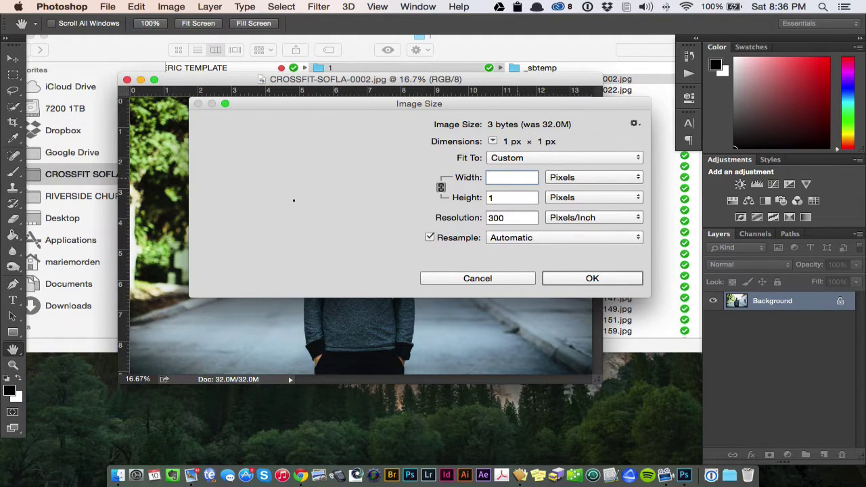
{"action": "type", "text": "995"}
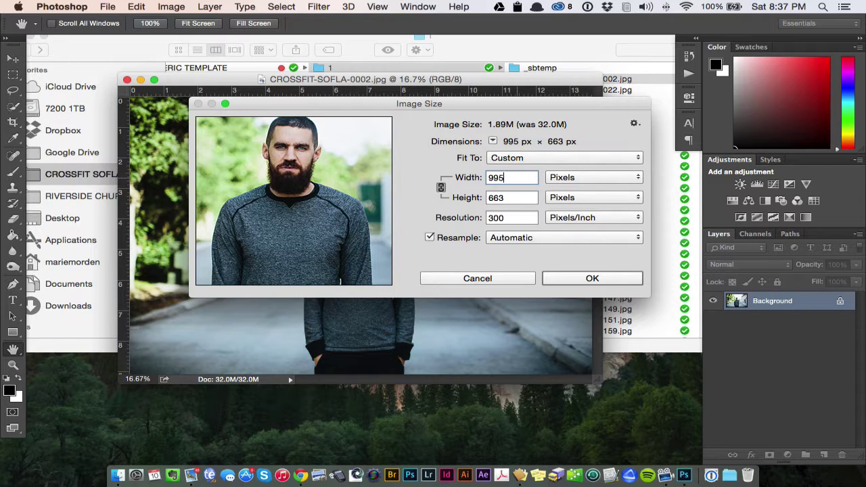
Apply the 995 × 663 px resize and fit the photo on screen
{"action": "left_click", "coordinate": [572, 282]}
{"action": "key", "text": "v"}
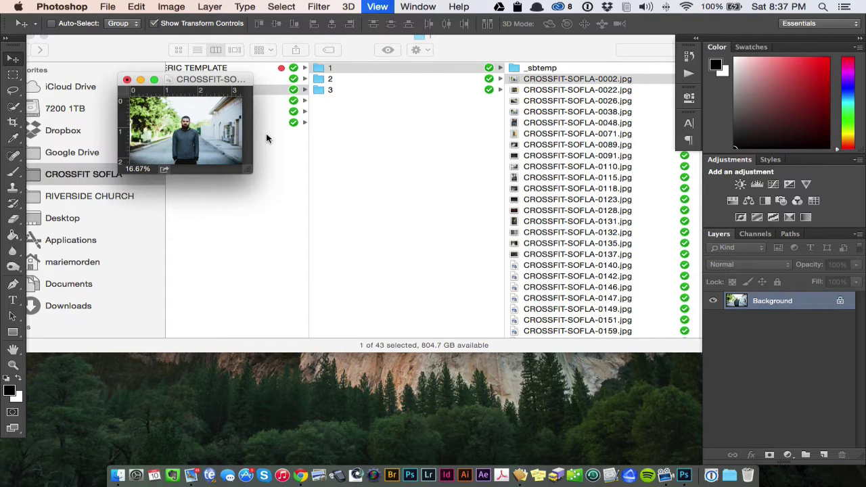
{"action": "key", "text": "super+0"}
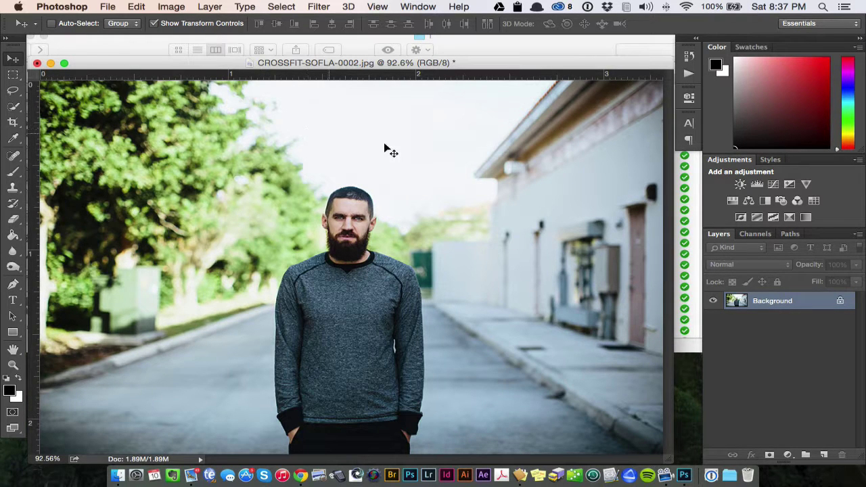
Move and enlarge the document window, then open the Image menu
{"action": "mouse_move", "coordinate": [360, 62]}
{"action": "left_mouse_down"}
{"action": "mouse_move", "coordinate": [426, 59]}
{"action": "mouse_move", "coordinate": [358, 35]}
{"action": "mouse_move", "coordinate": [370, 43]}
{"action": "mouse_move", "coordinate": [362, 45]}
{"action": "left_mouse_up"}
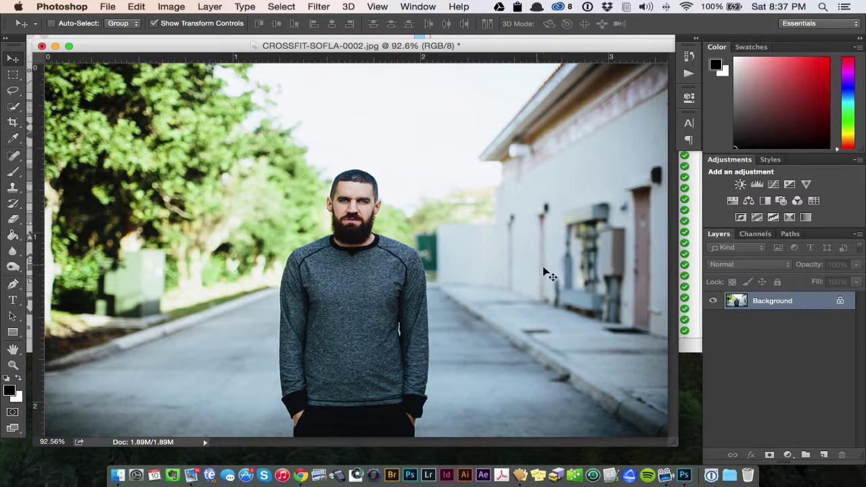
{"action": "left_click_drag", "start_coordinate": [666, 443], "coordinate": [772, 455]}
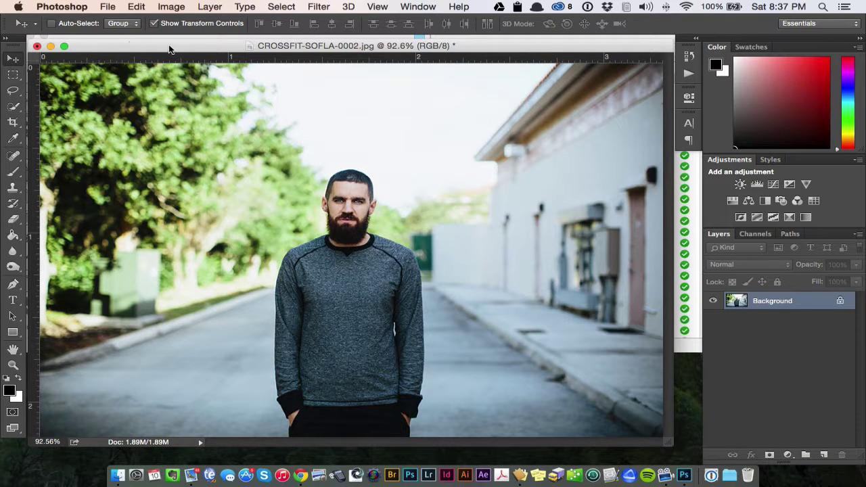
{"action": "mouse_move", "coordinate": [170, 47]}
{"action": "left_mouse_down"}
{"action": "mouse_move", "coordinate": [226, 49]}
{"action": "mouse_move", "coordinate": [181, 49]}
{"action": "left_mouse_up"}
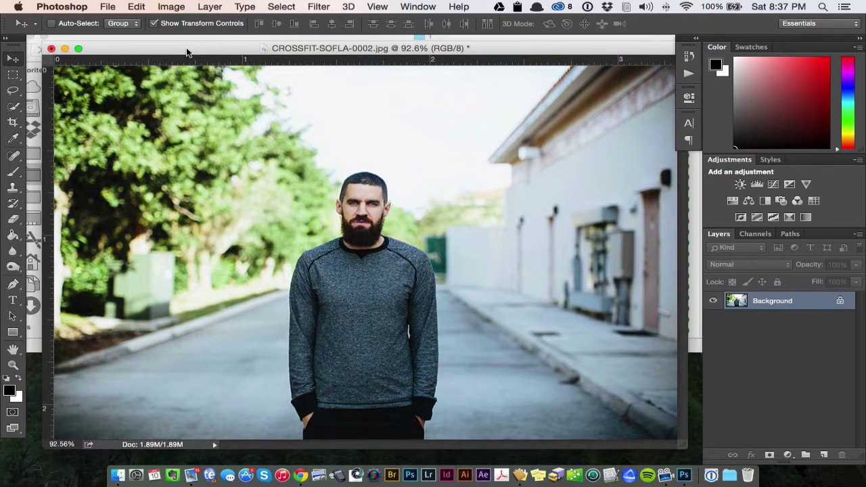
{"action": "left_click", "coordinate": [174, 6]}
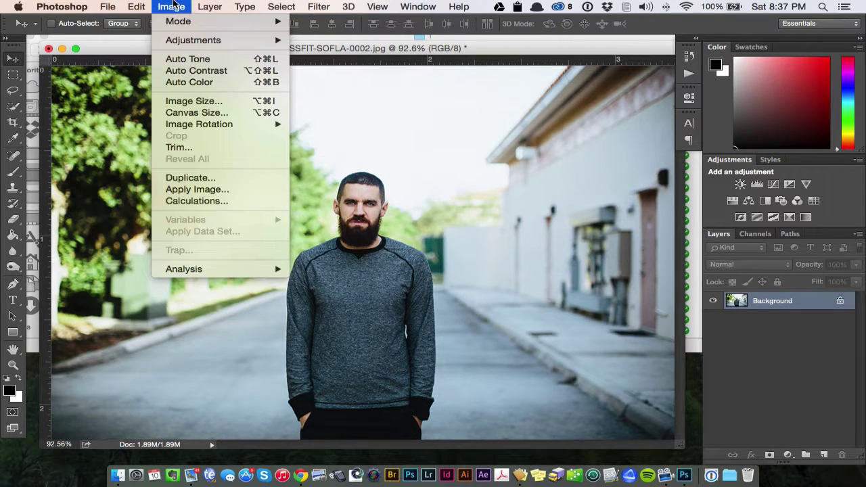
{"action": "mouse_move", "coordinate": [139, 6]}
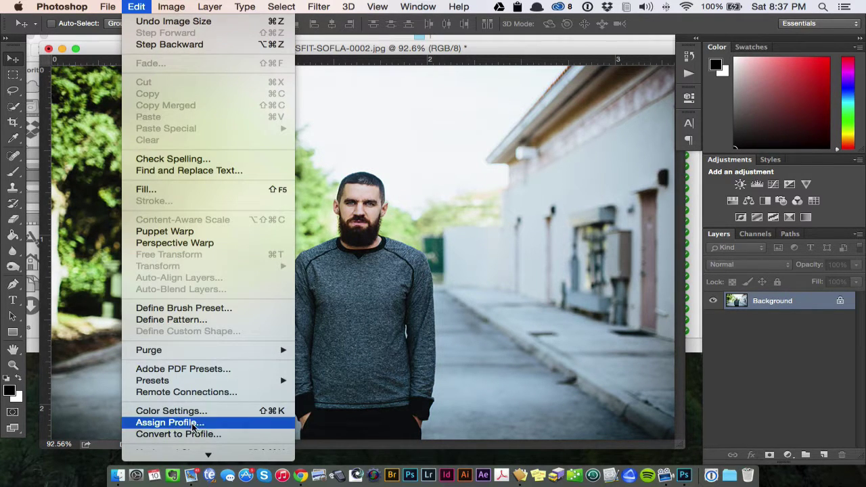
{"action": "left_click", "coordinate": [191, 434]}
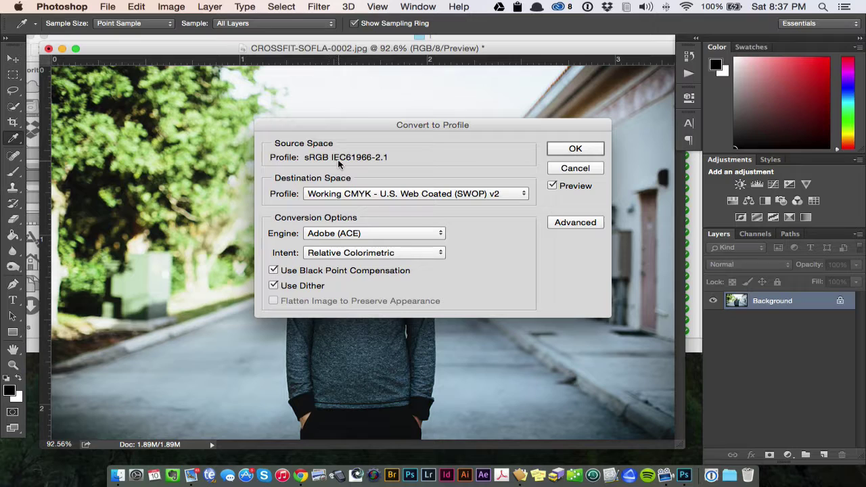
{"action": "left_click", "coordinate": [354, 195]}
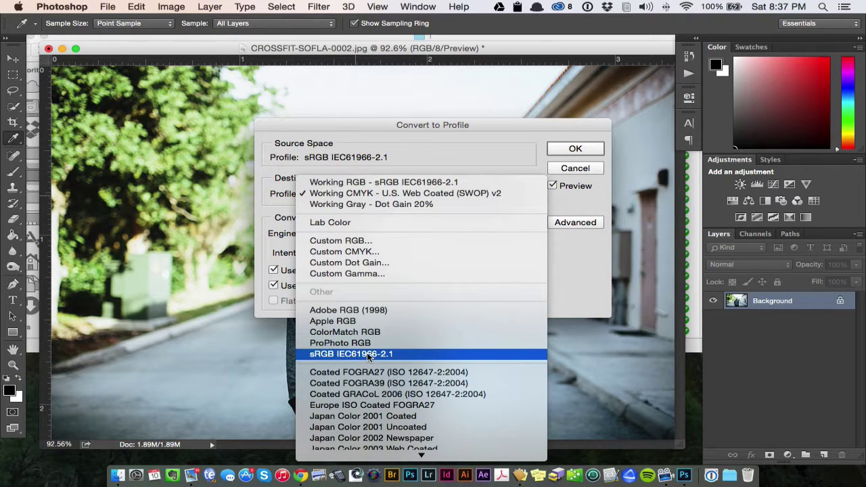
{"action": "left_click", "coordinate": [449, 132]}
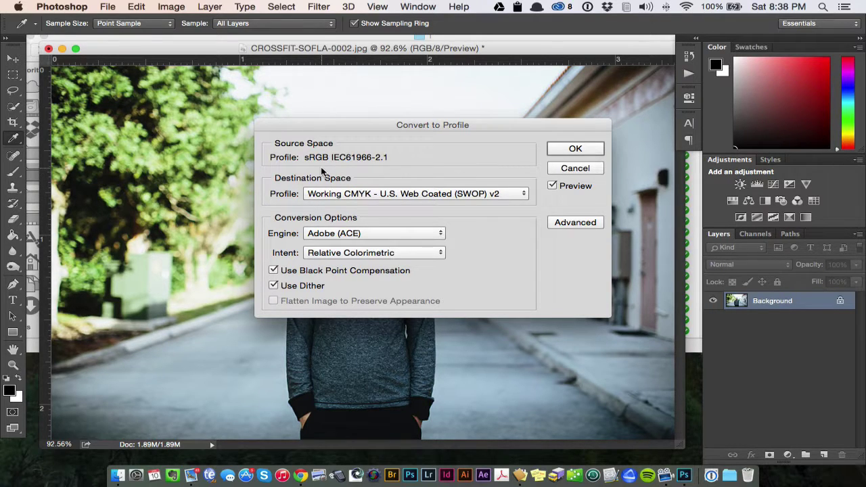
{"action": "left_click", "coordinate": [575, 168]}
{"action": "key", "text": "v"}
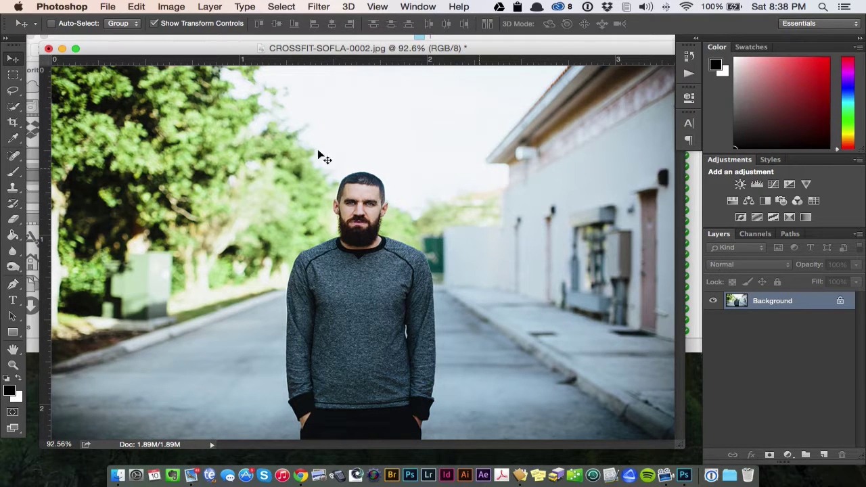
Open Save As, review the Format list keeping JPEG, then cancel without saving
{"action": "mouse_move", "coordinate": [294, 48]}
{"action": "left_mouse_down"}
{"action": "mouse_move", "coordinate": [299, 56]}
{"action": "mouse_move", "coordinate": [296, 45]}
{"action": "mouse_move", "coordinate": [289, 48]}
{"action": "left_mouse_up"}
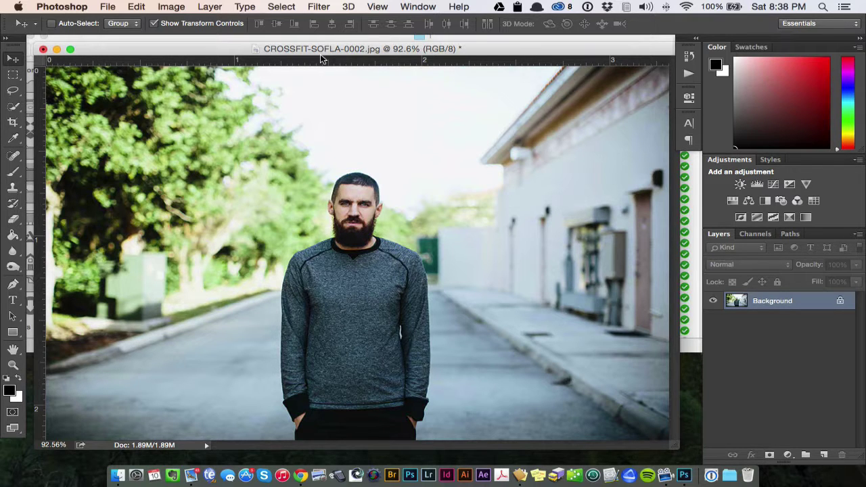
{"action": "key", "text": "super+shift+s"}
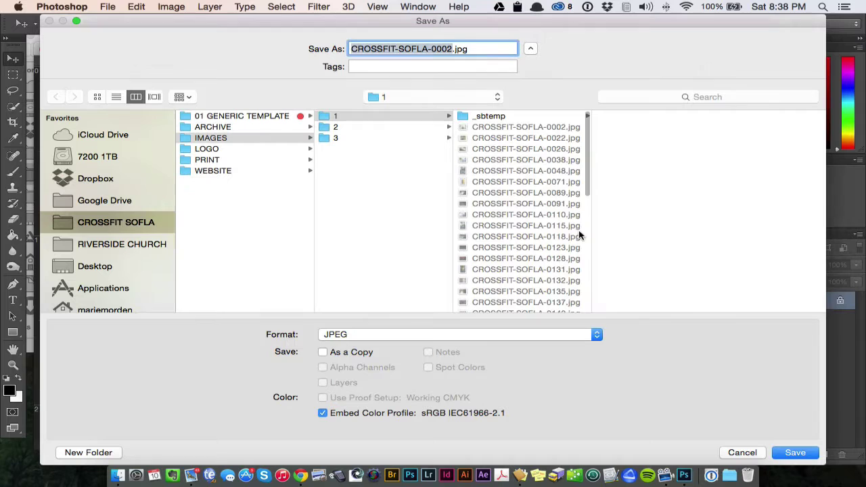
{"action": "left_click", "coordinate": [410, 334]}
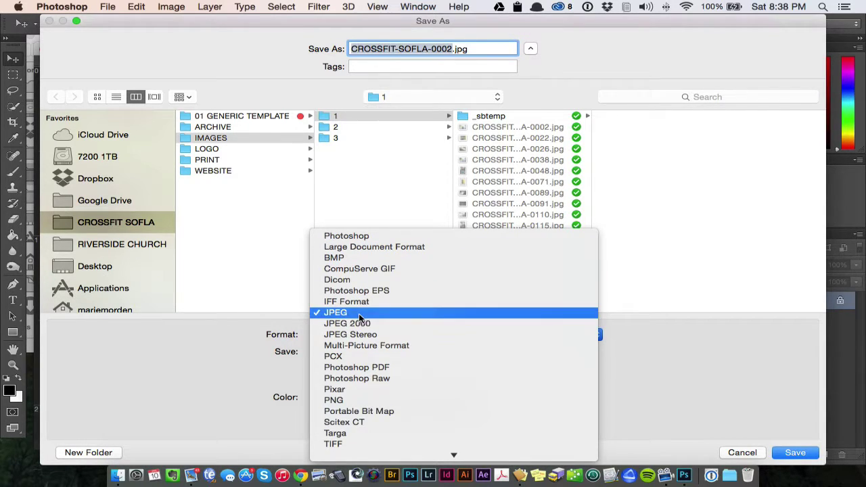
{"action": "left_click", "coordinate": [703, 358]}
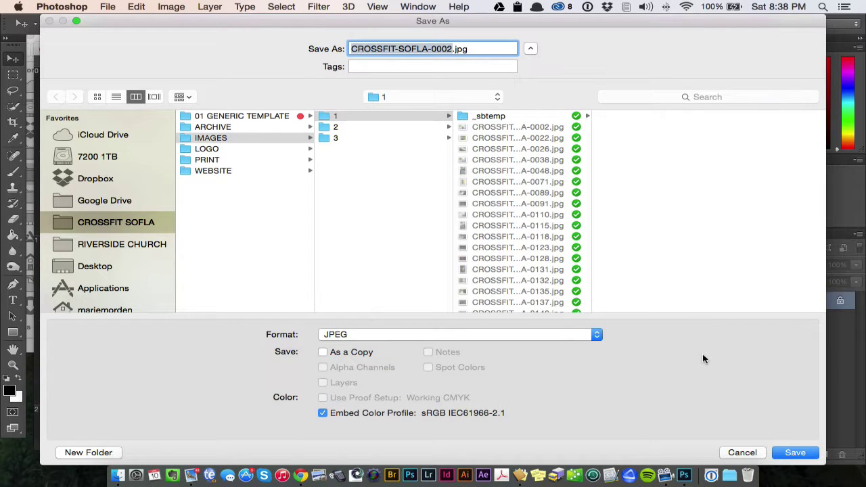
{"action": "left_click", "coordinate": [593, 338]}
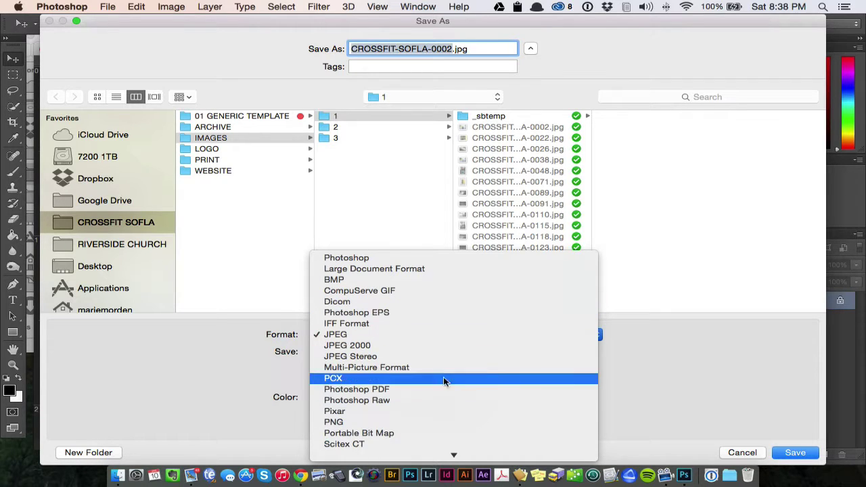
{"action": "left_click", "coordinate": [713, 391]}
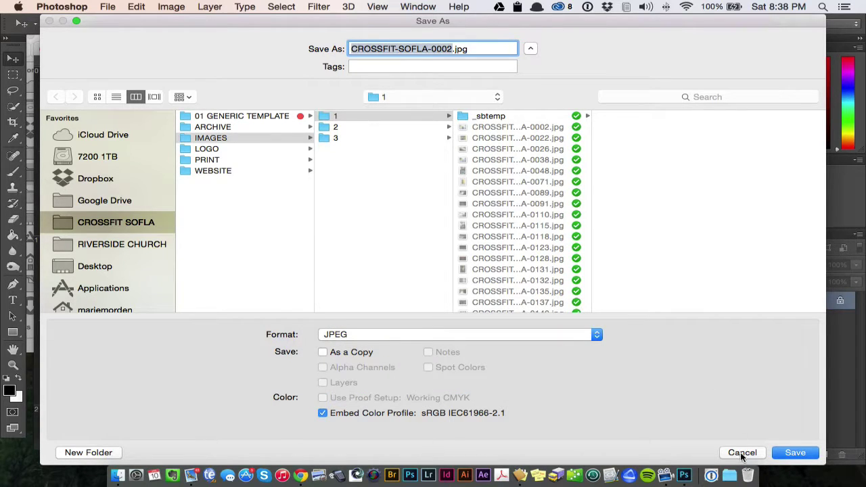
{"action": "left_click", "coordinate": [743, 454]}
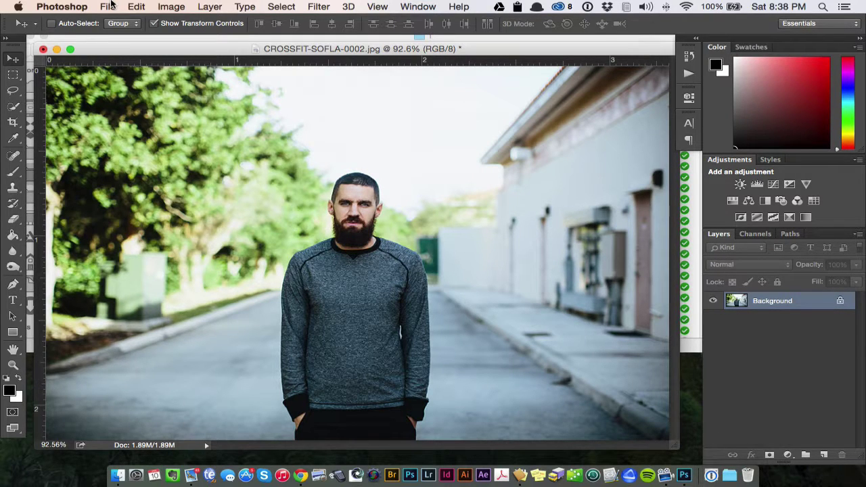
Open File > Save for Web, pan the preview to the man, and keep JPEG format
{"action": "key", "text": "super+alt+shift+s"}
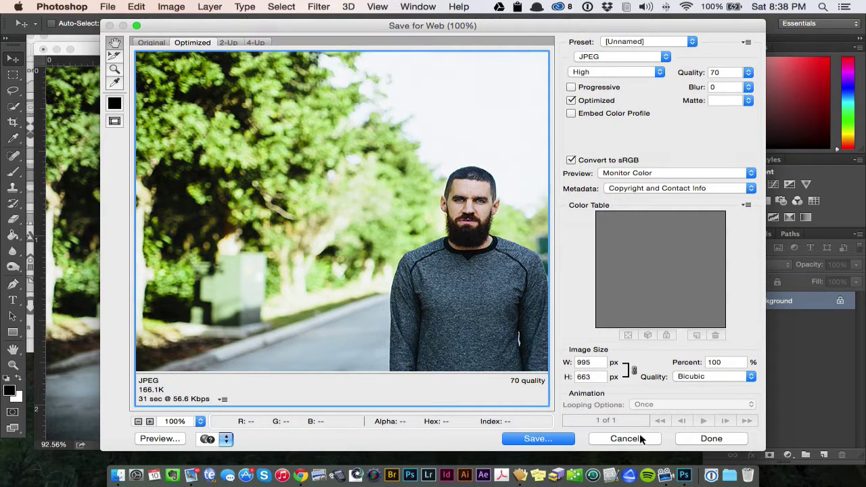
{"action": "left_click", "coordinate": [639, 439]}
{"action": "left_click", "coordinate": [108, 7]}
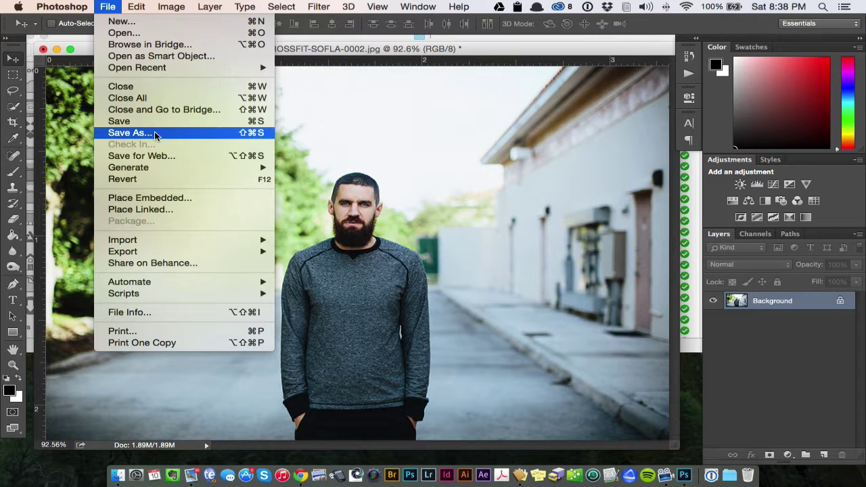
{"action": "left_click", "coordinate": [142, 156]}
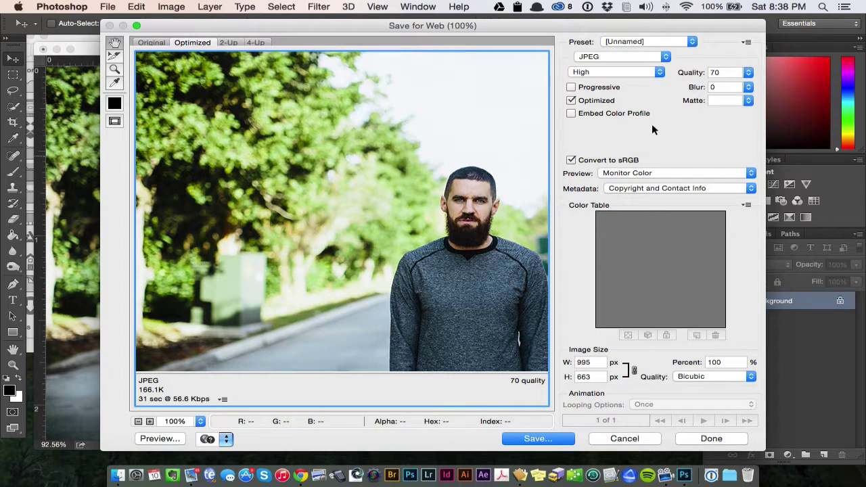
{"action": "left_click_drag", "start_coordinate": [503, 201], "coordinate": [410, 87]}
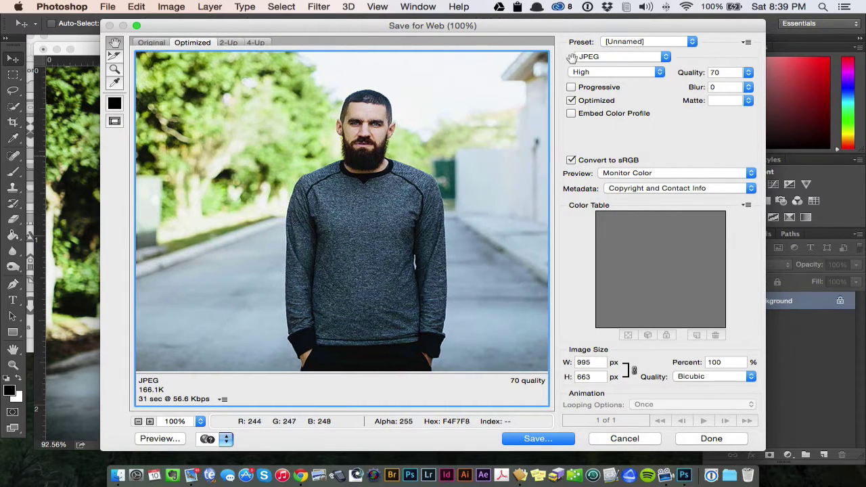
{"action": "left_click", "coordinate": [635, 57]}
{"action": "left_click", "coordinate": [637, 57]}
Set the JPEG compression quality preset to Very High
{"action": "left_click", "coordinate": [655, 72]}
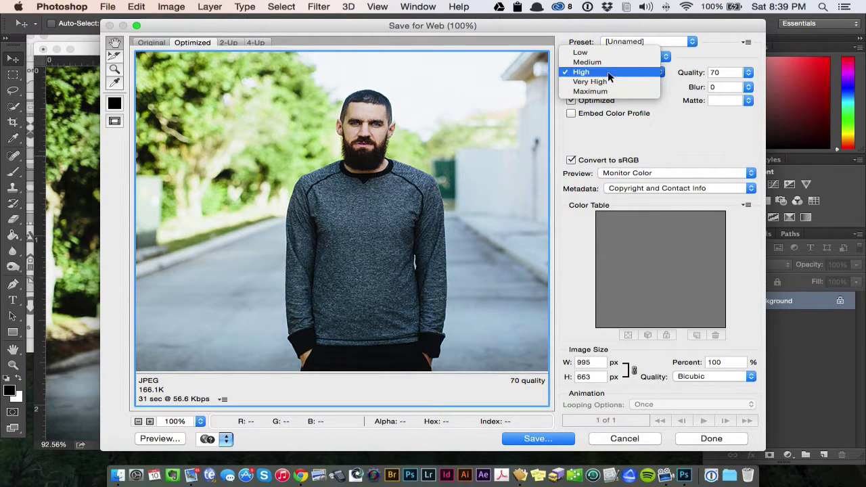
{"action": "left_click", "coordinate": [607, 73]}
{"action": "left_click", "coordinate": [658, 72]}
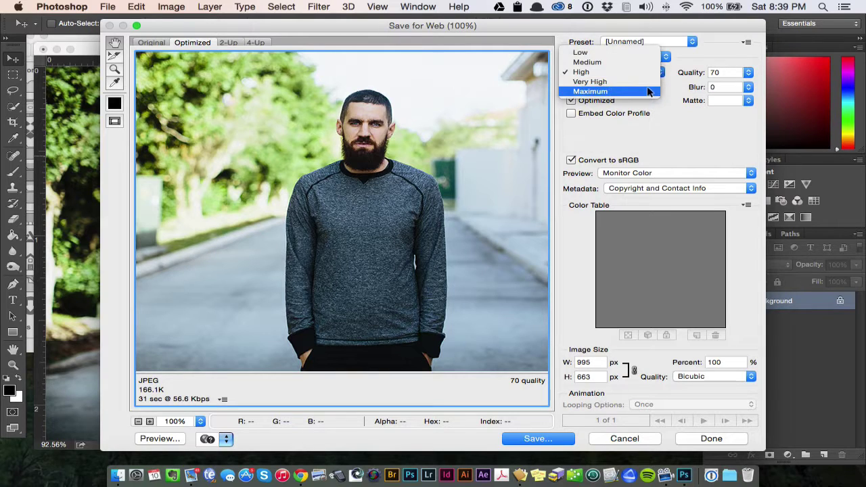
{"action": "left_click", "coordinate": [646, 81]}
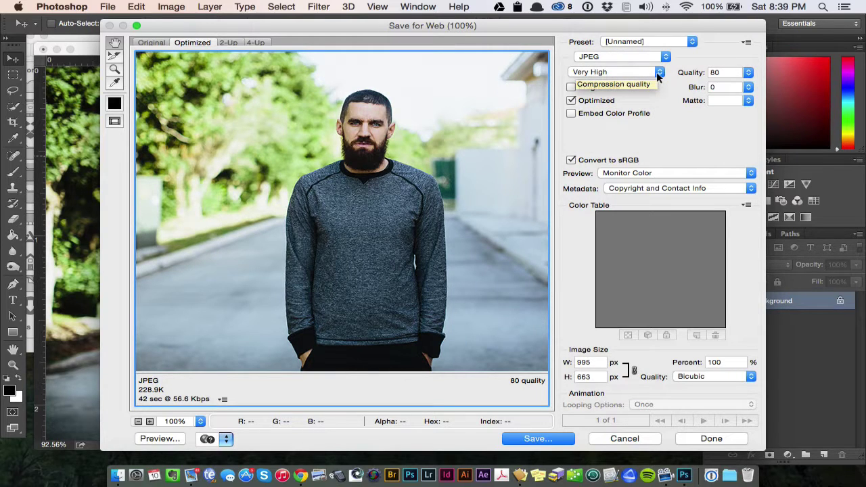
{"action": "left_click", "coordinate": [659, 72]}
{"action": "left_click", "coordinate": [642, 73]}
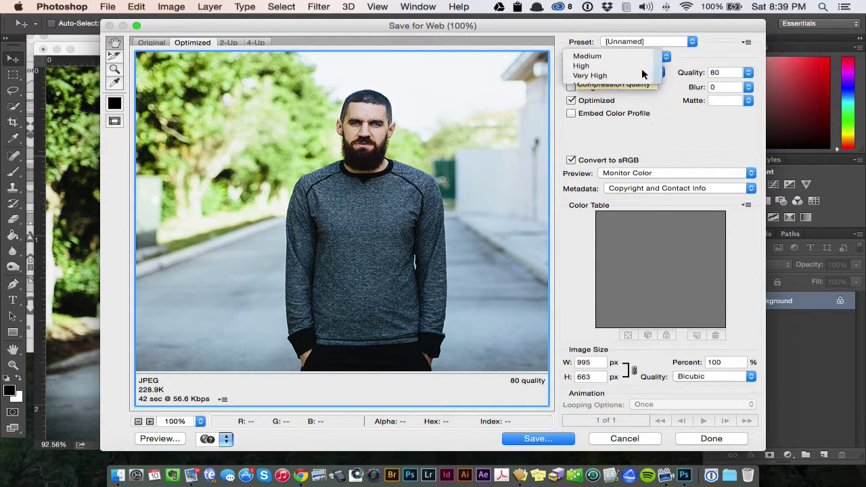
{"action": "left_click", "coordinate": [641, 71]}
{"action": "left_click", "coordinate": [635, 81]}
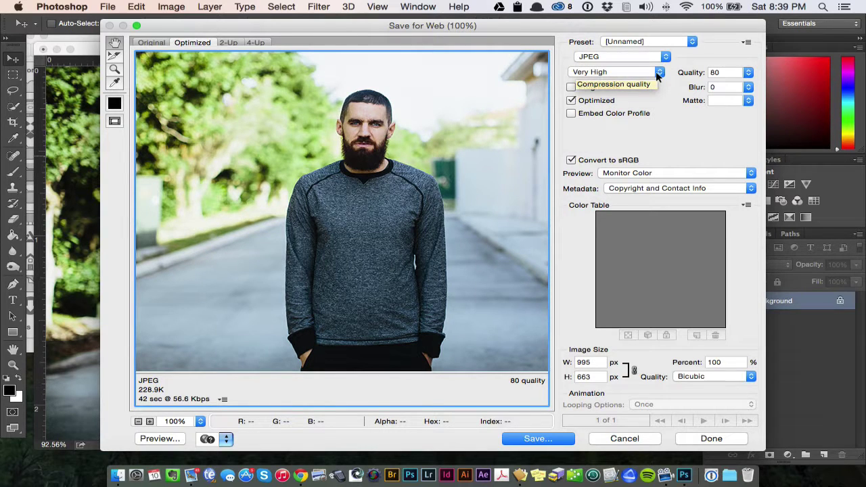
{"action": "left_click", "coordinate": [656, 73]}
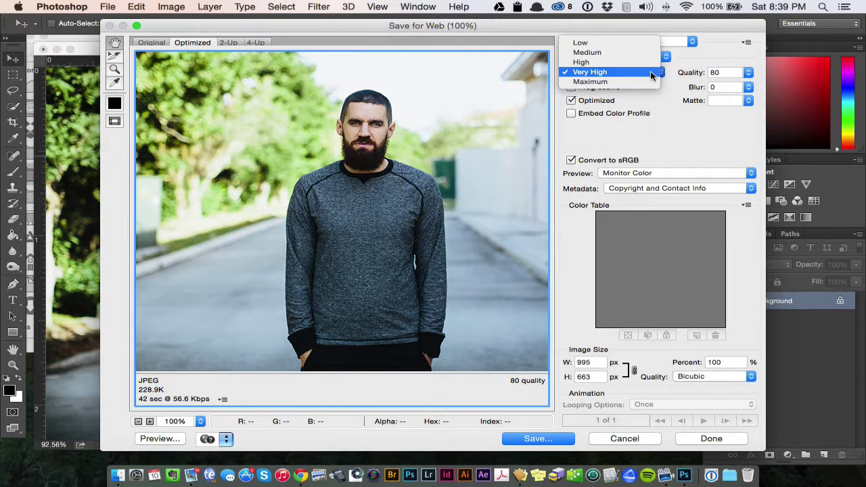
{"action": "left_click", "coordinate": [648, 71]}
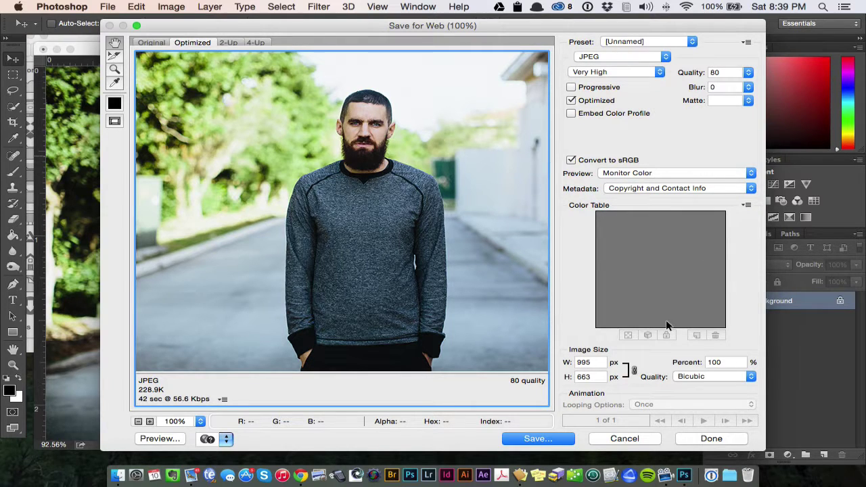
Try the Maximum and High quality presets, then return to Very High
{"action": "left_click", "coordinate": [614, 70]}
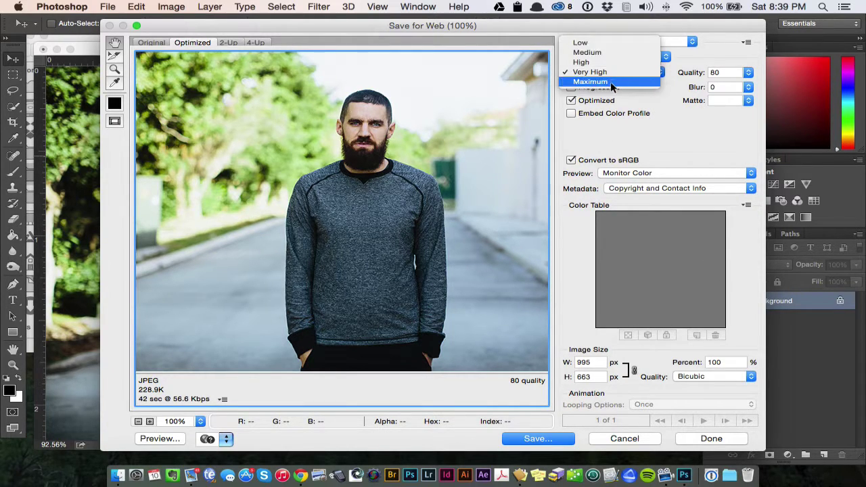
{"action": "left_click", "coordinate": [611, 82]}
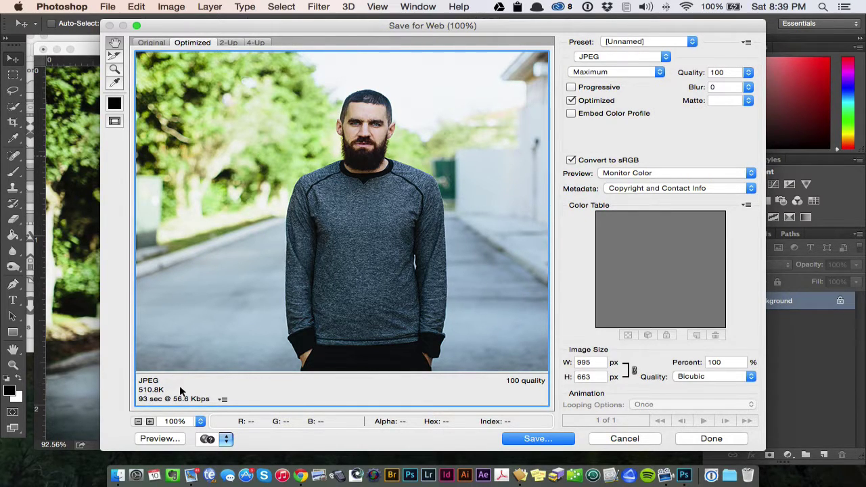
{"action": "left_click", "coordinate": [610, 72]}
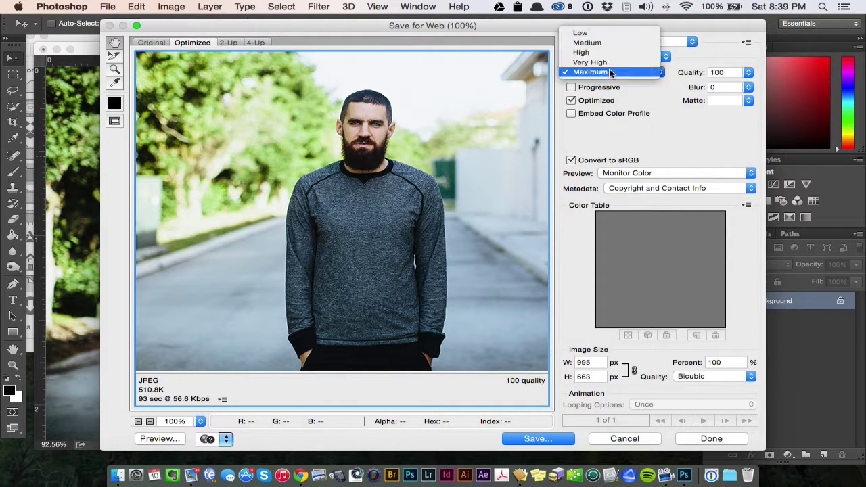
{"action": "left_click", "coordinate": [596, 52]}
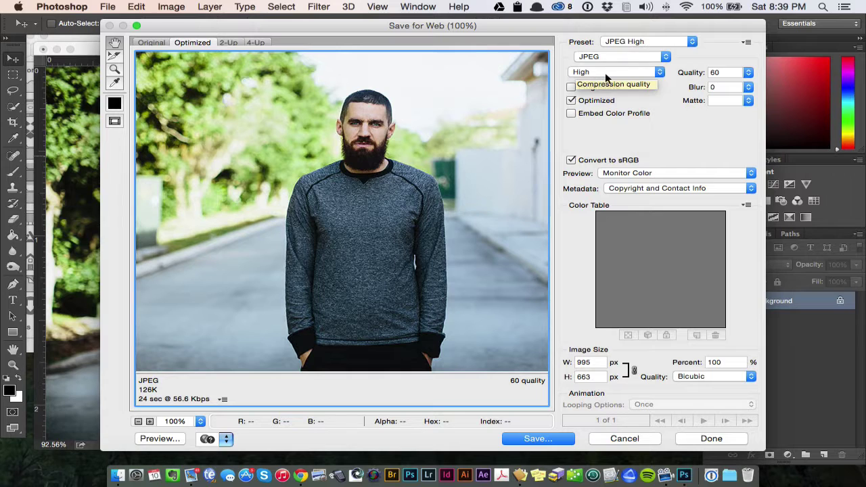
{"action": "left_click", "coordinate": [602, 78]}
{"action": "left_click", "coordinate": [604, 82]}
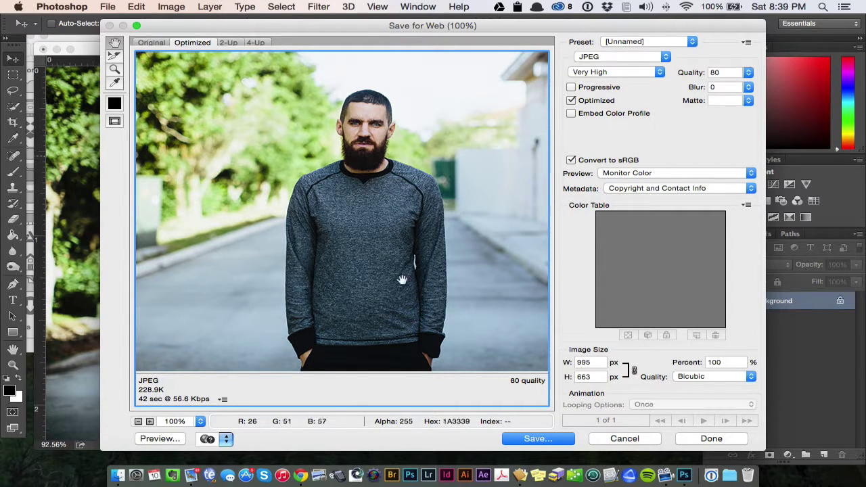
Set the JPEG quality to 80 and keep Monitor Color as the preview
{"action": "left_click_drag", "start_coordinate": [680, 71], "coordinate": [689, 79]}
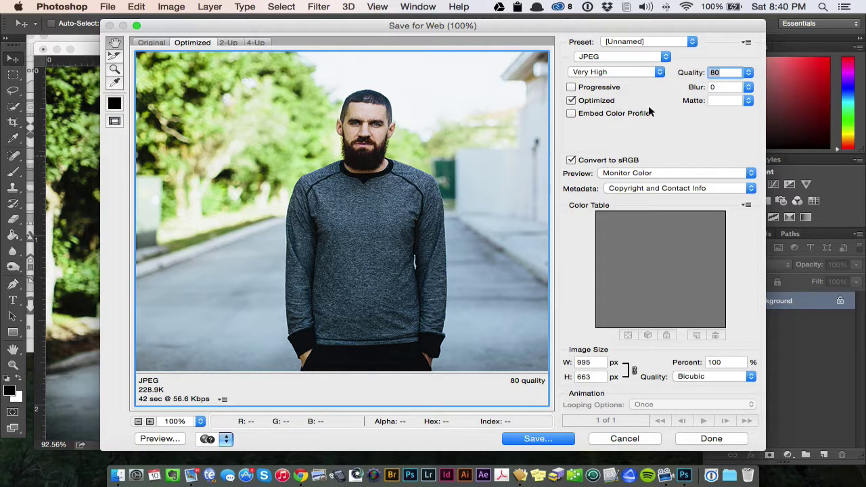
{"action": "left_click", "coordinate": [629, 173]}
{"action": "left_click", "coordinate": [680, 155]}
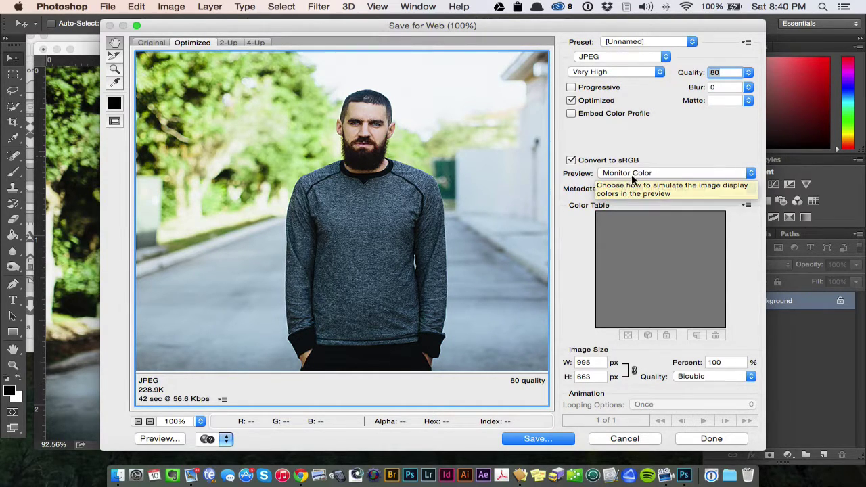
Recheck the preview options and keep Copyright and Contact Info metadata
{"action": "left_click", "coordinate": [677, 173]}
{"action": "left_click", "coordinate": [679, 150]}
{"action": "left_click", "coordinate": [666, 173]}
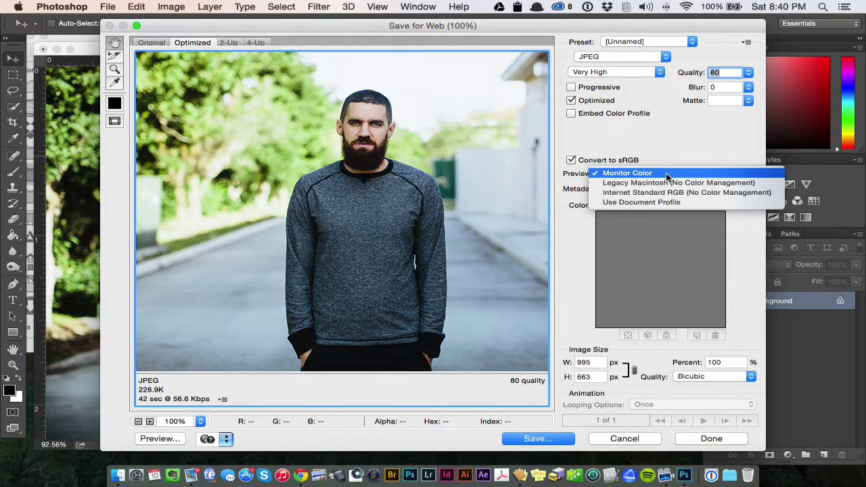
{"action": "left_click", "coordinate": [676, 160]}
{"action": "left_click", "coordinate": [660, 189]}
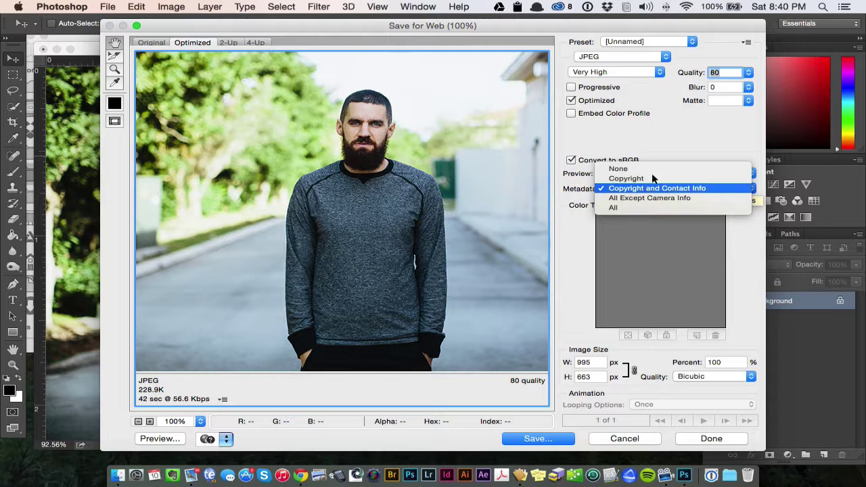
{"action": "left_click", "coordinate": [672, 158]}
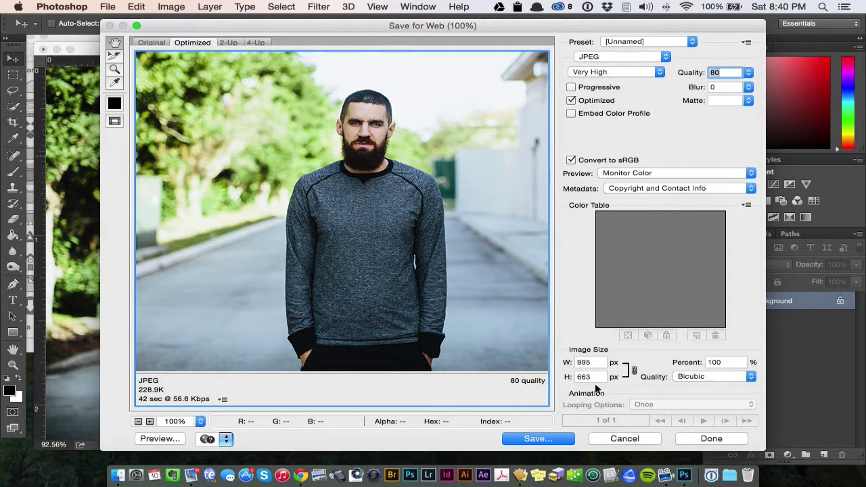
Choose Desktop as the location, name the file crossfit-coach.jpg, and save it
{"action": "left_click", "coordinate": [532, 438]}
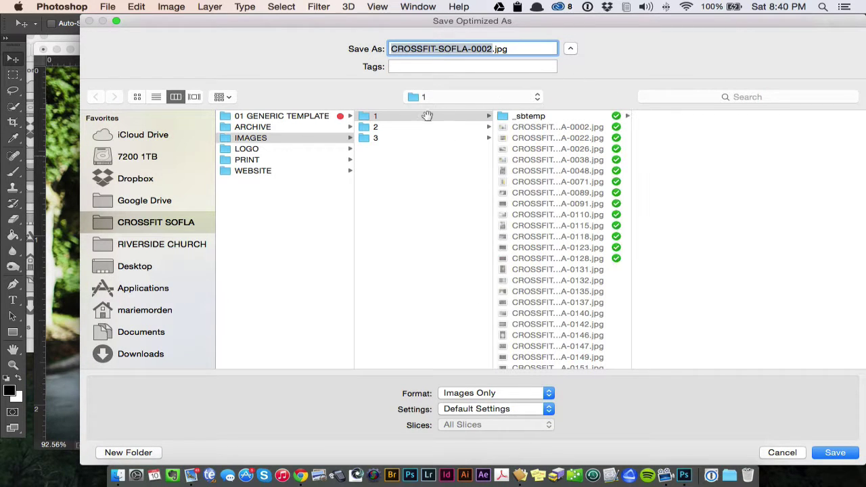
{"action": "left_click", "coordinate": [139, 267]}
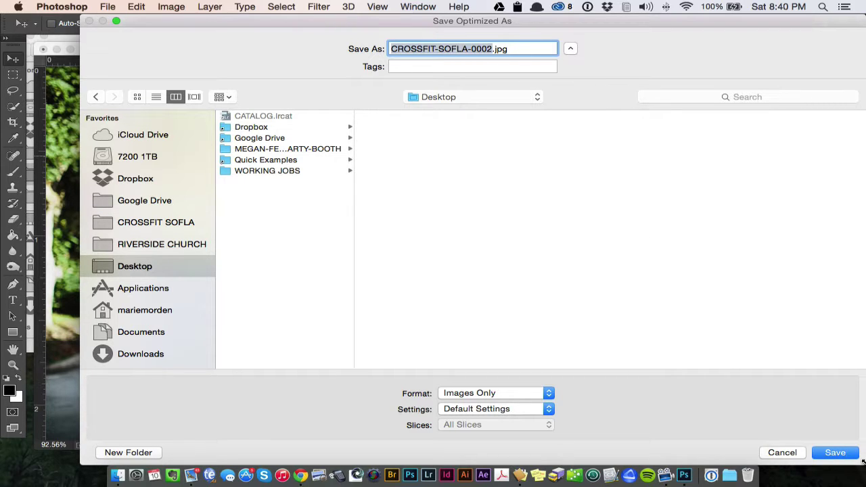
{"action": "left_click_drag", "start_coordinate": [864, 463], "coordinate": [767, 403]}
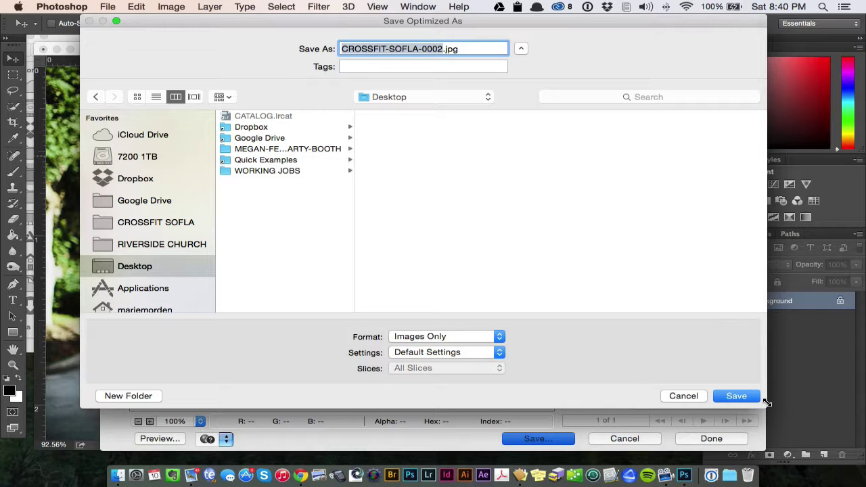
{"action": "type", "text": "cross"}
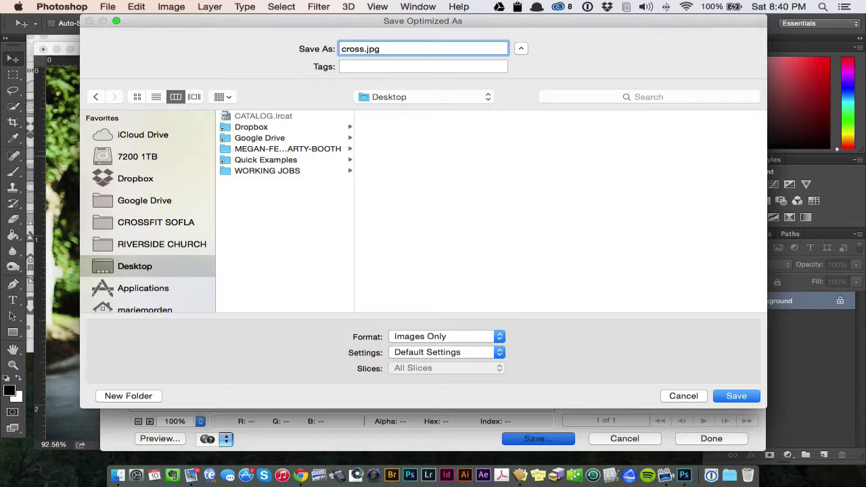
{"action": "type", "text": "fit-"}
{"action": "key", "text": "BackSpace"}
{"action": "type", "text": "-coach"}
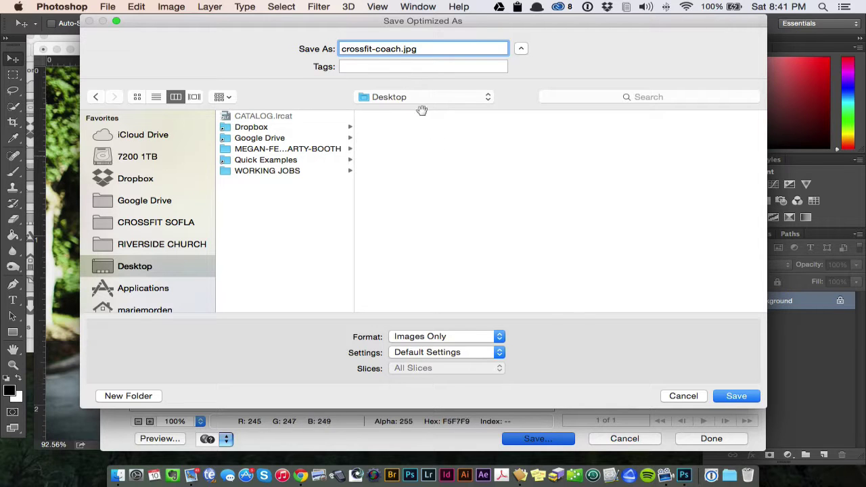
{"action": "left_click", "coordinate": [734, 396]}
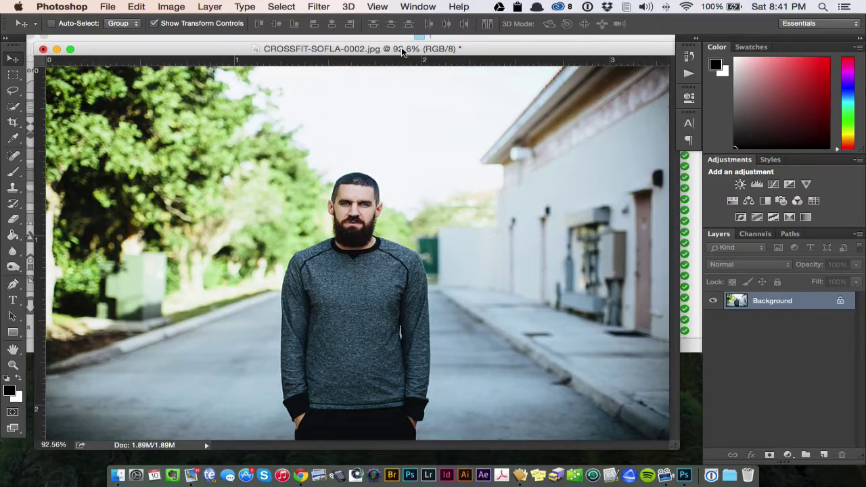
Reveal the Desktop and Quick Look preview crossfit-coach.jpg
{"action": "key", "text": "F11"}
{"action": "left_click", "coordinate": [607, 203]}
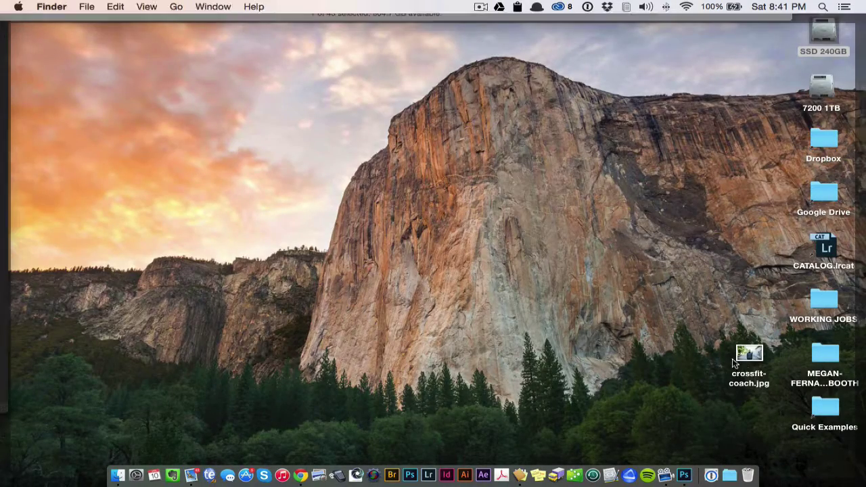
{"action": "left_click", "coordinate": [758, 362]}
{"action": "key", "text": "space"}
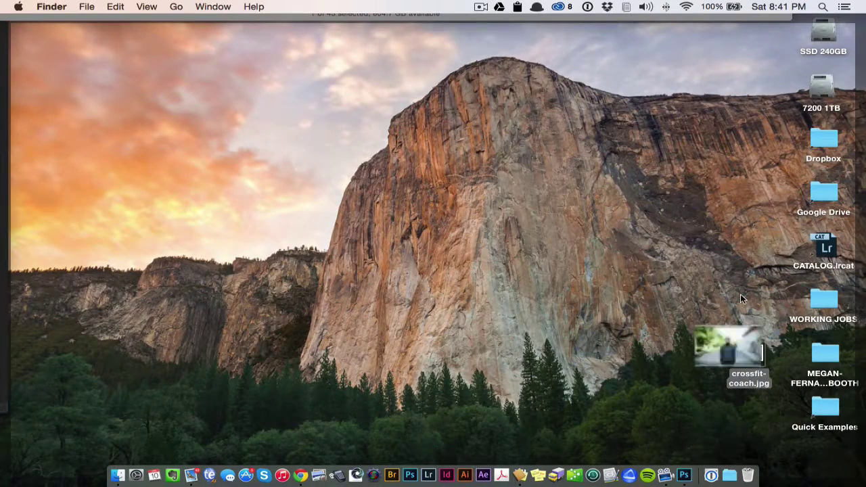